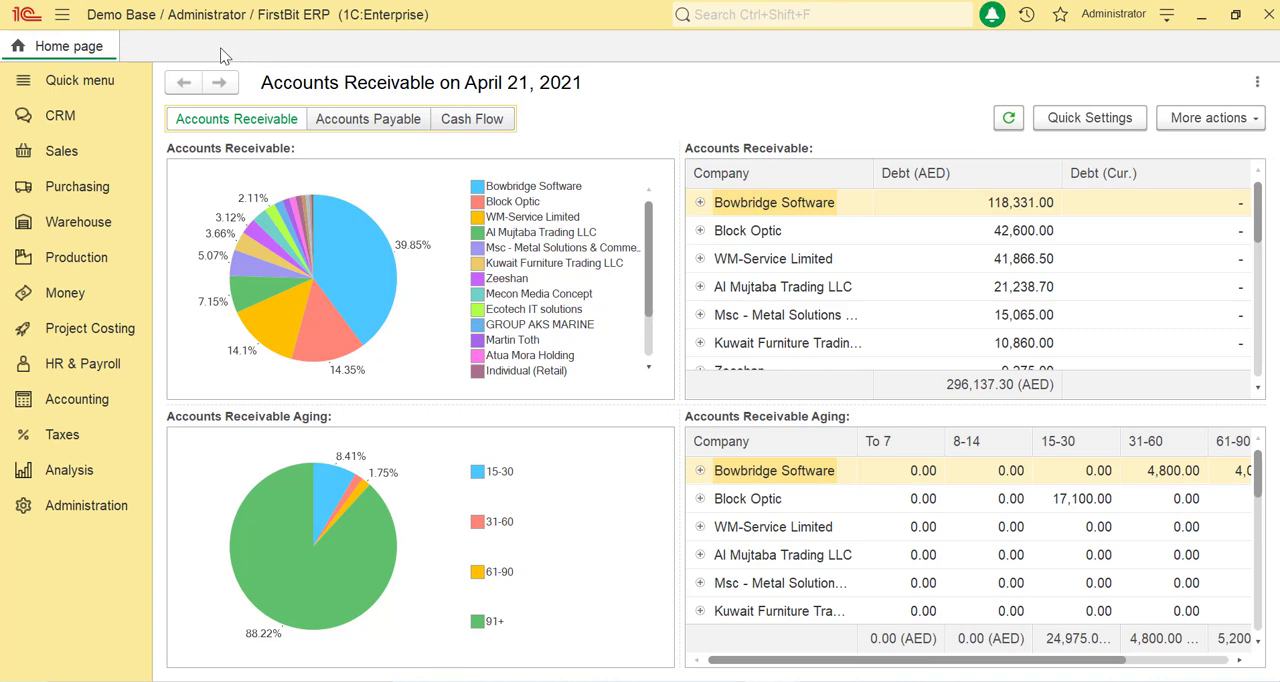
Step: Create a new VAT return for tax year 2021 and set its period reference number to 1
left_click(88, 436)
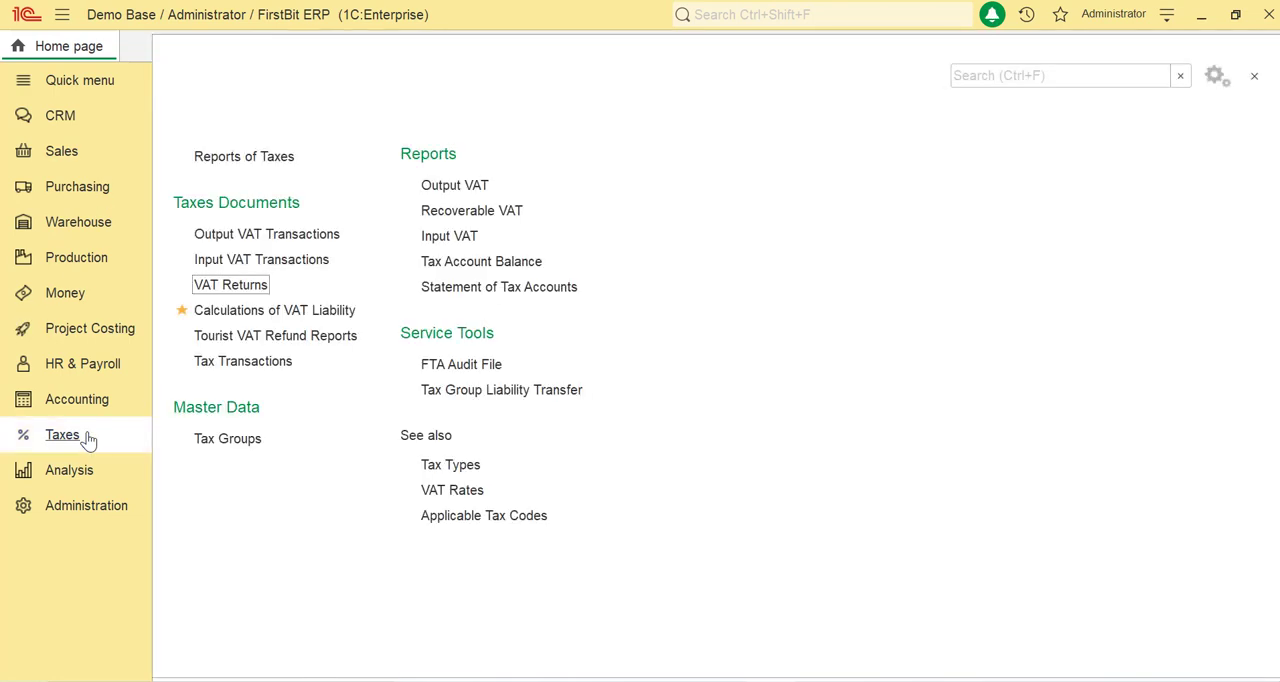
left_click(230, 287)
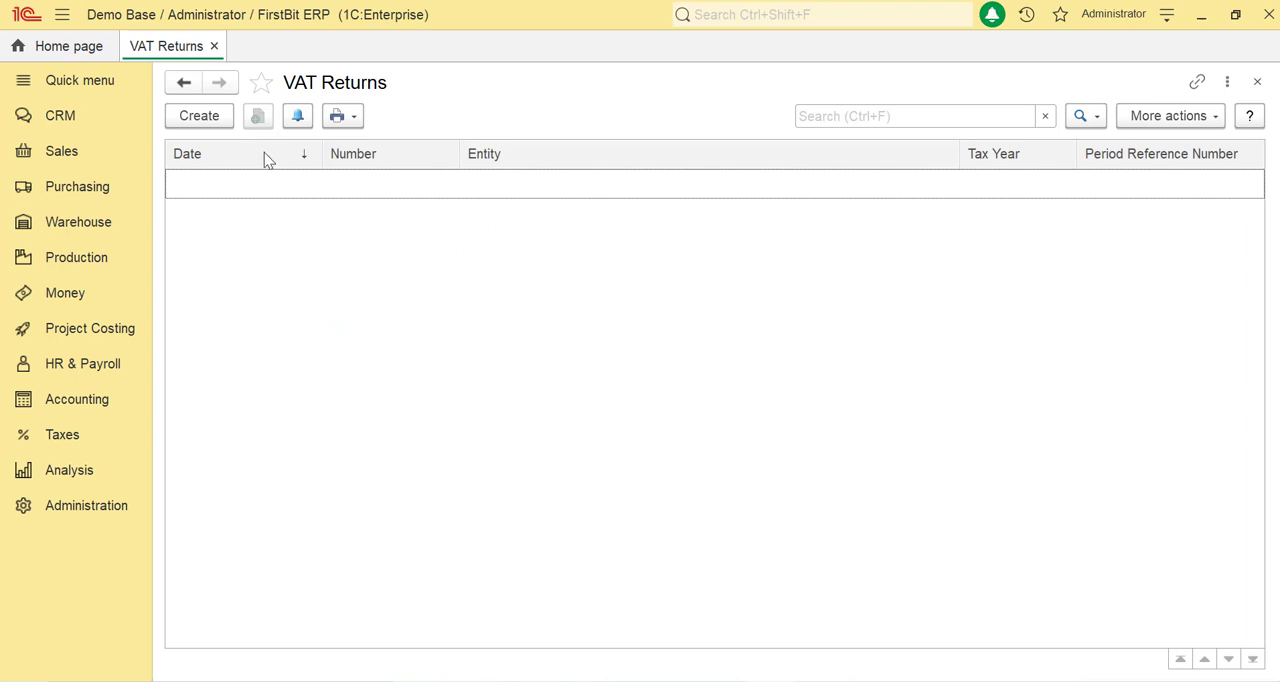
left_click(221, 119)
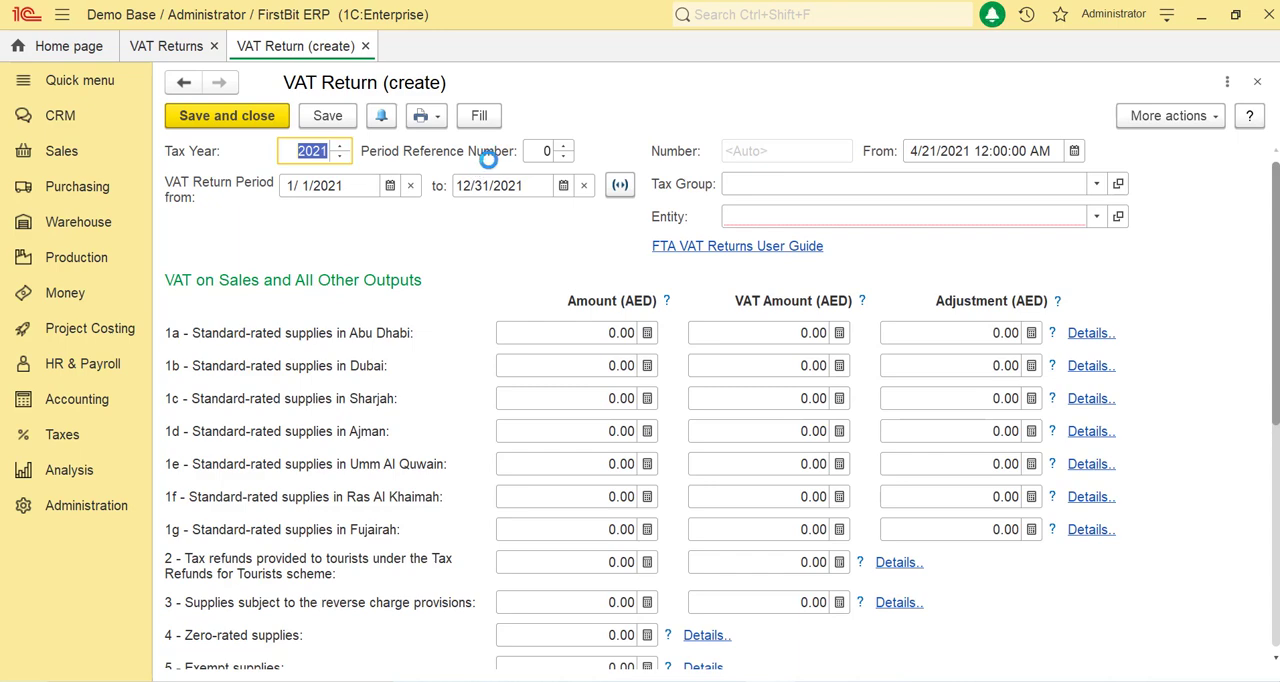
left_click(563, 146)
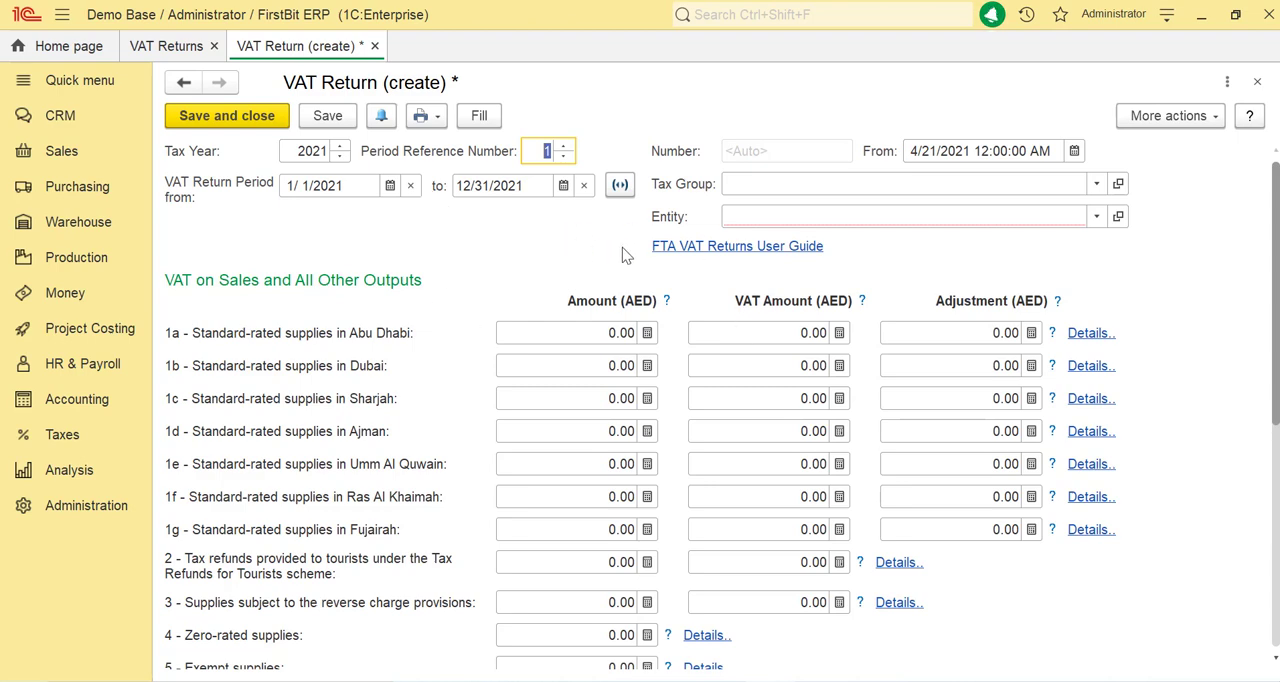
Step: Assign the tax group S Company to the VAT return
left_click(885, 183)
left_click(776, 256)
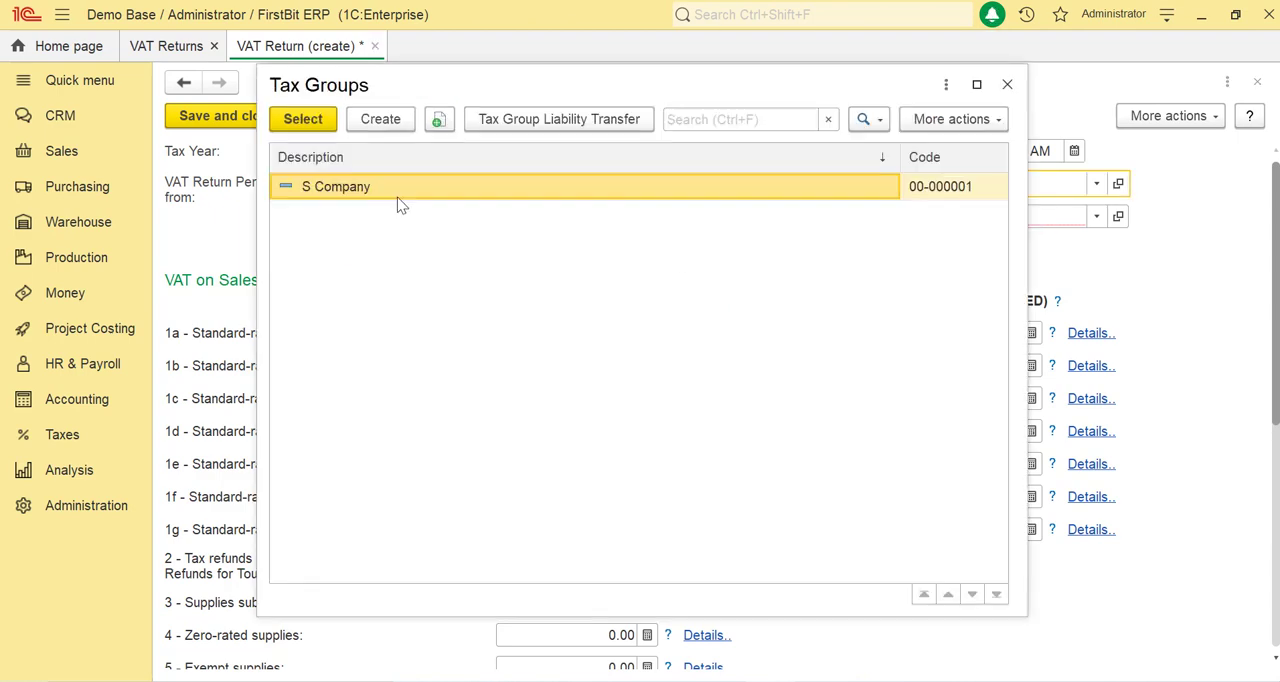
double_click(397, 194)
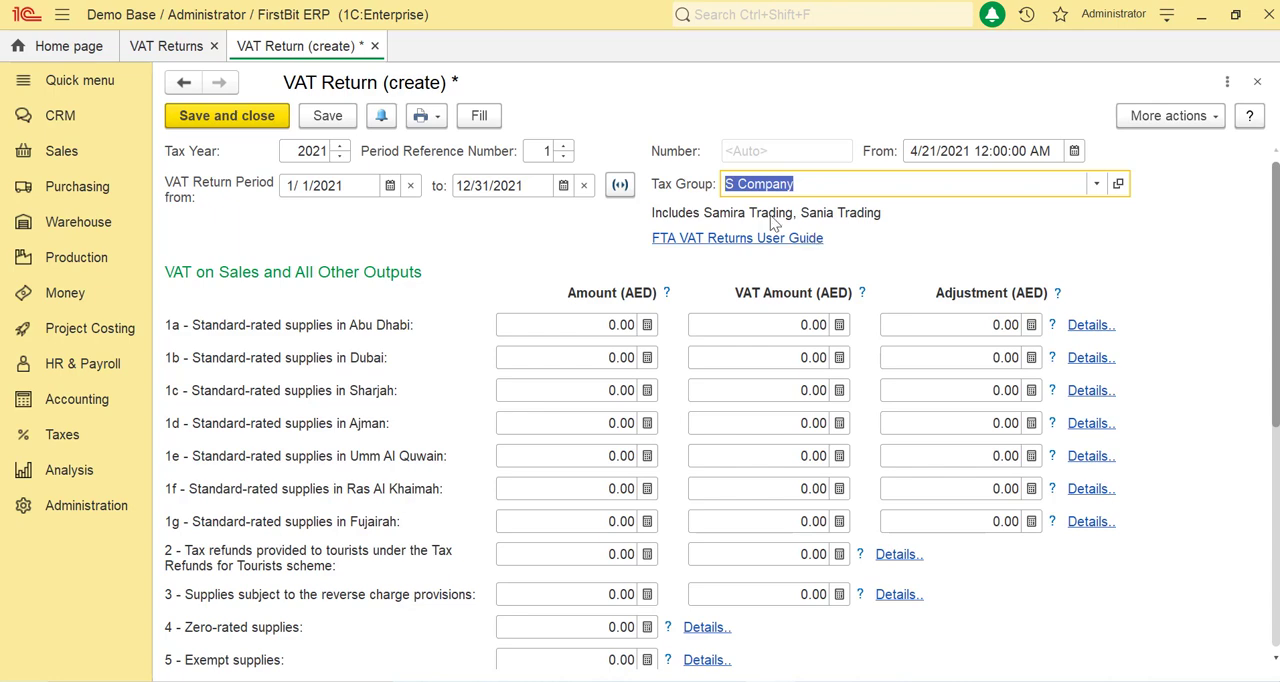
Step: Set the VAT return period's end date to 3/31/2021 and fill the return with the period's data
left_click(563, 186)
left_click(590, 375)
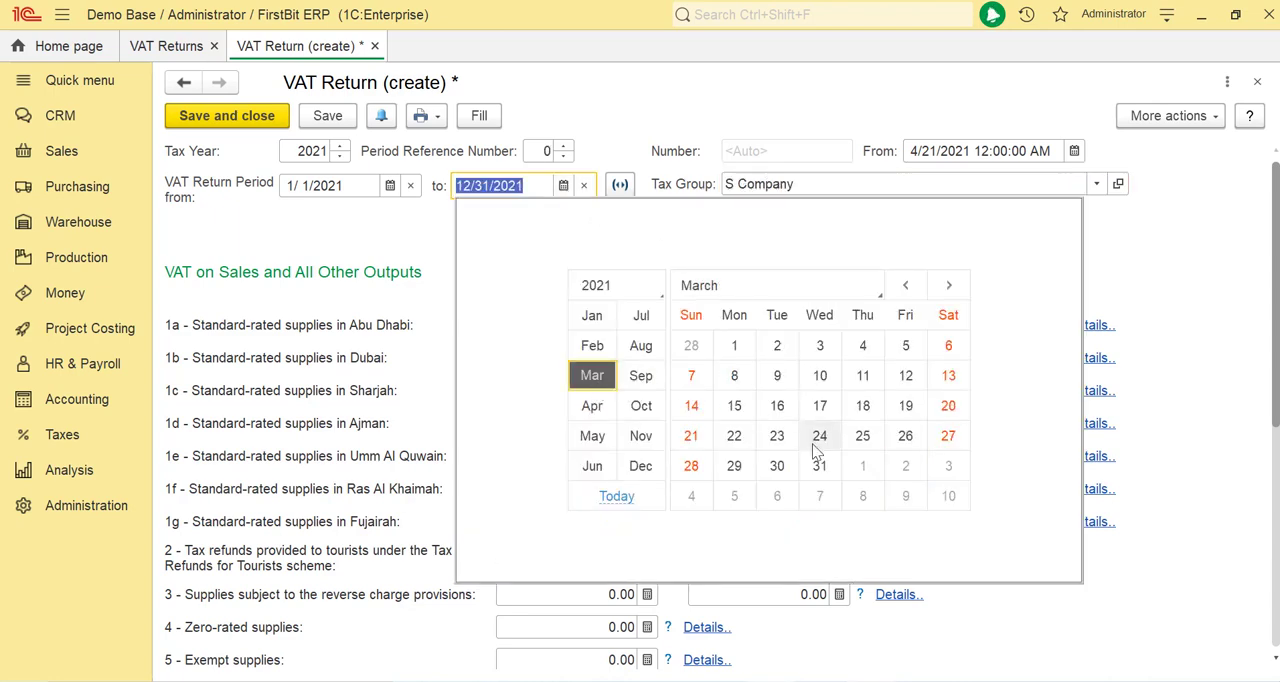
left_click(819, 465)
left_click(494, 249)
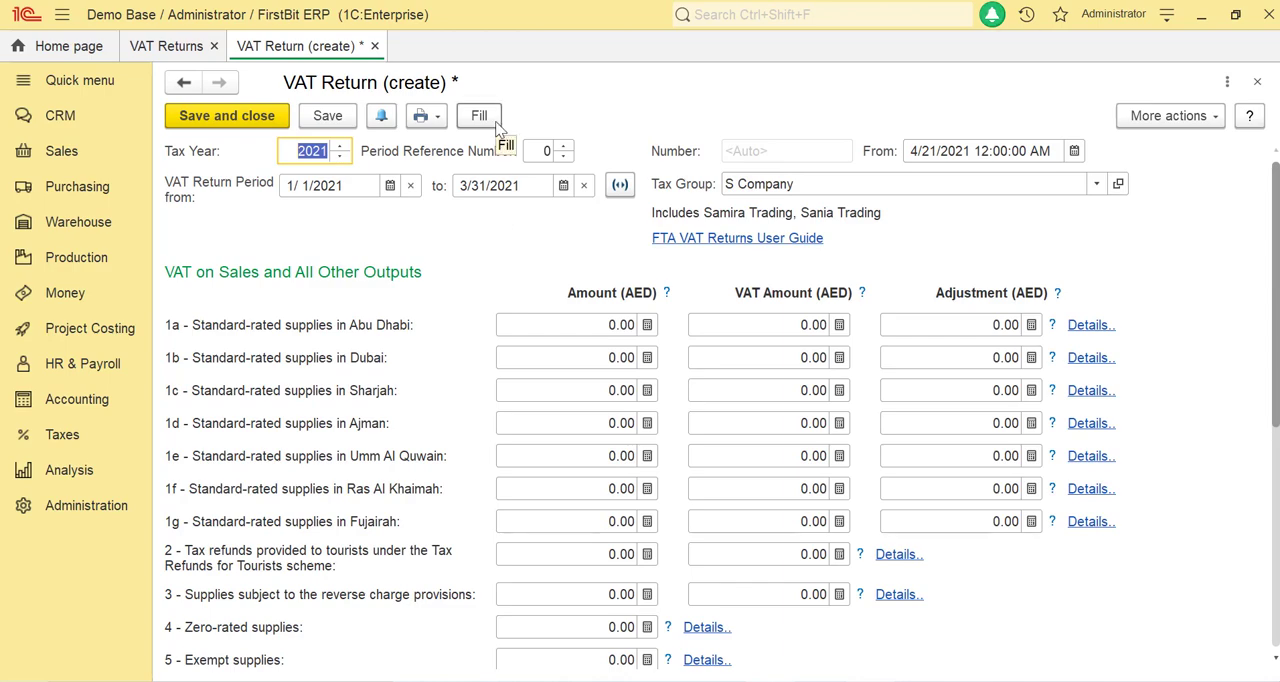
left_click(488, 117)
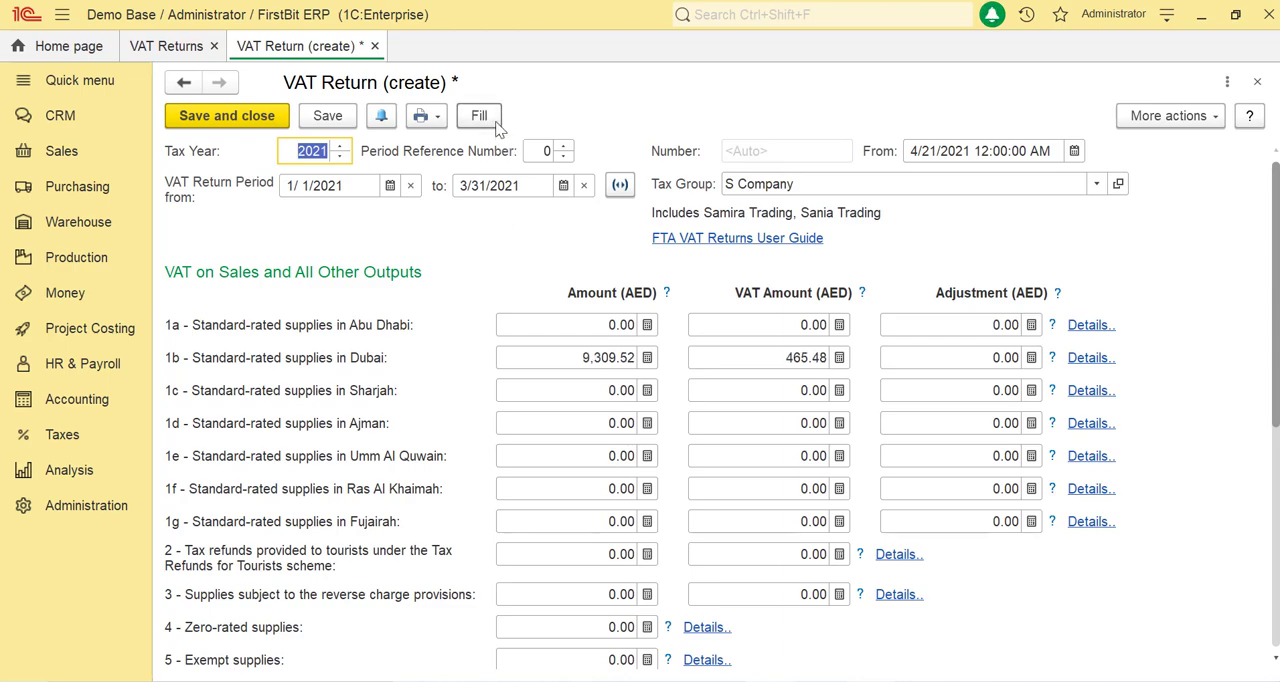
Step: Examine the filled VAT on sales and all other outputs, from the standard-rated supplies through the line 8 totals
scroll(573, 283, "down", 3)
scroll(573, 283, "down", 4)
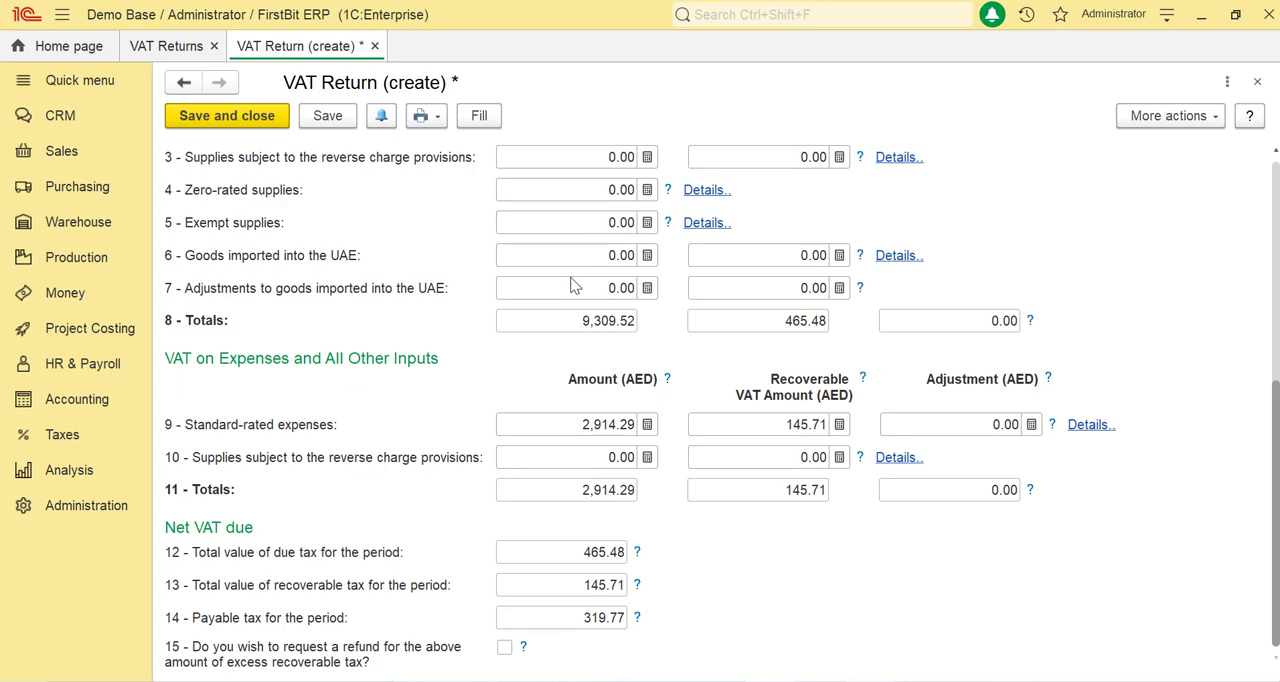
scroll(586, 283, "up", 7)
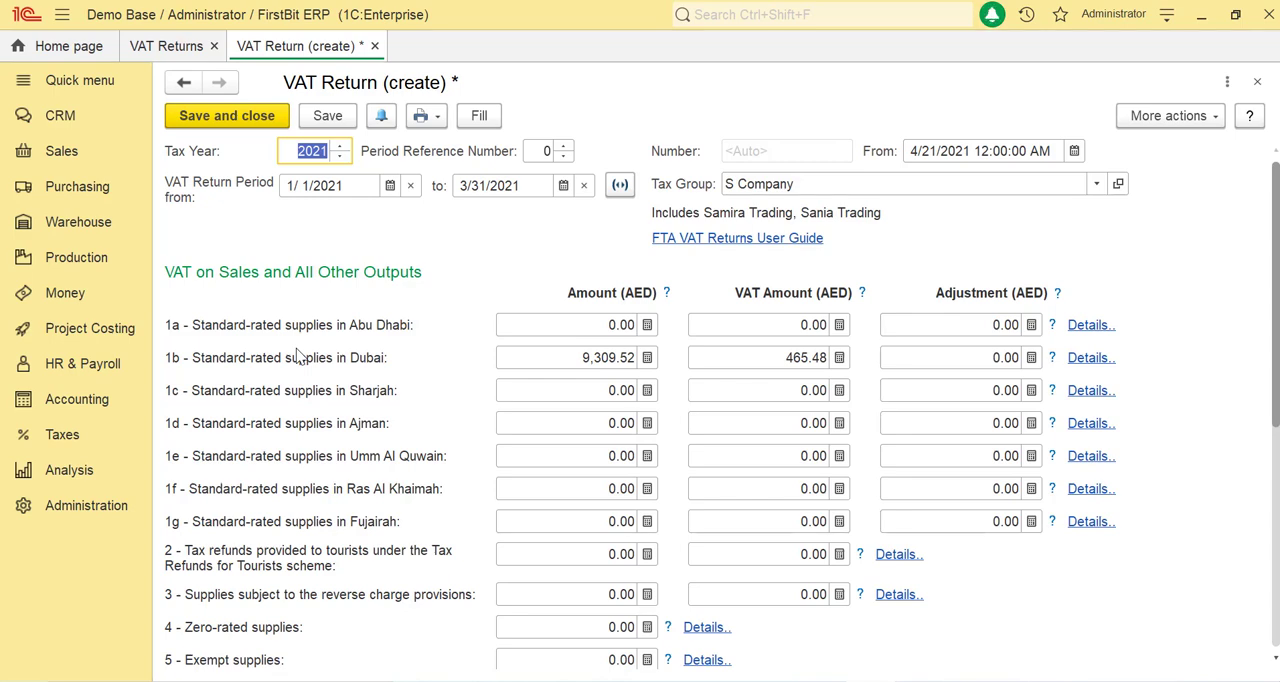
scroll(297, 357, "down", 3)
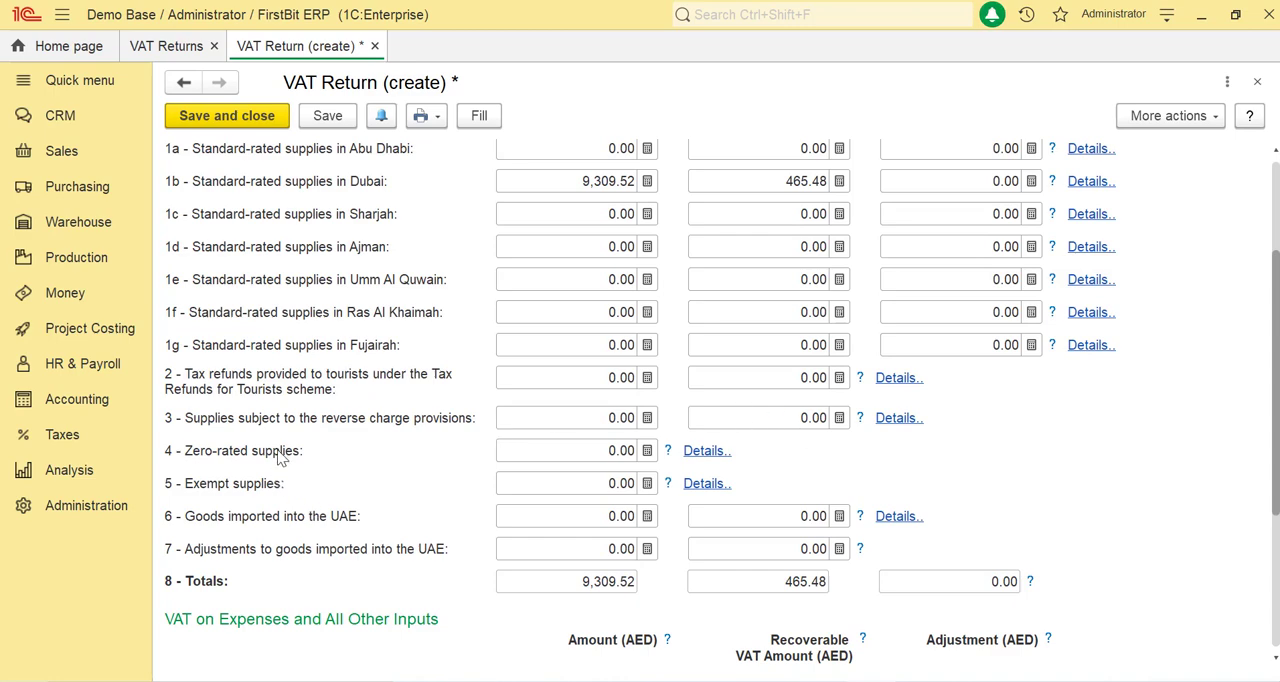
left_click(584, 451)
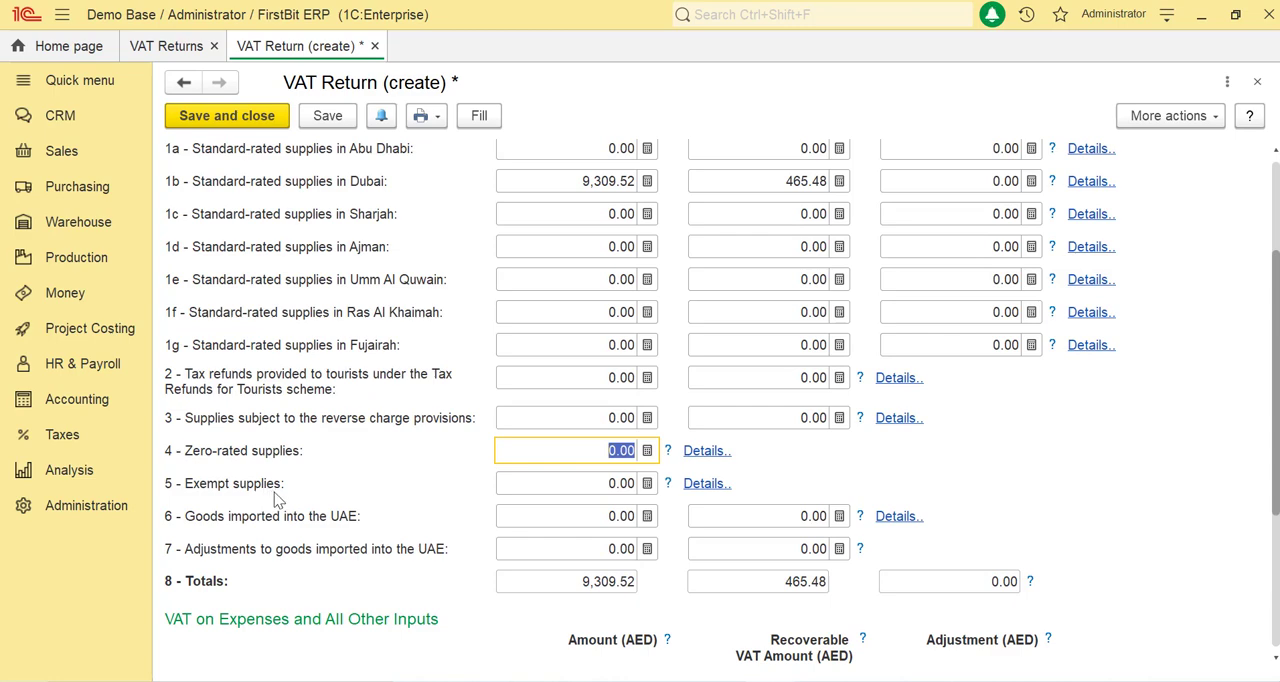
left_click(599, 488)
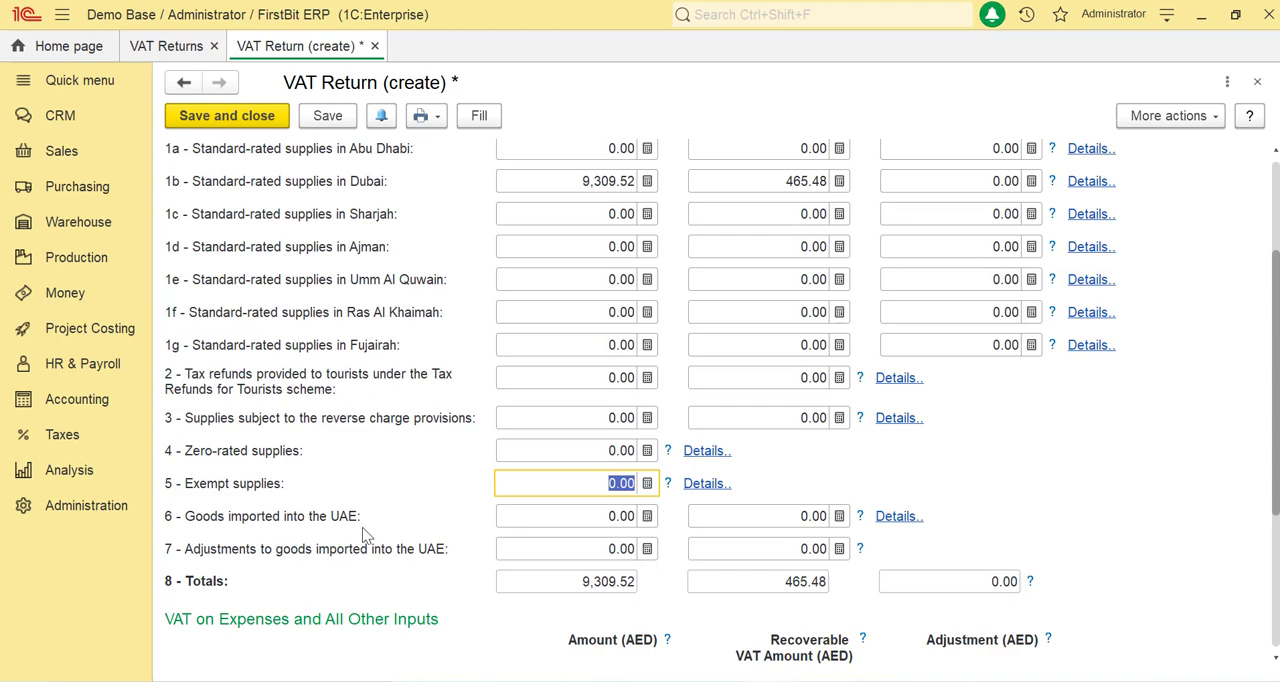
left_click(515, 521)
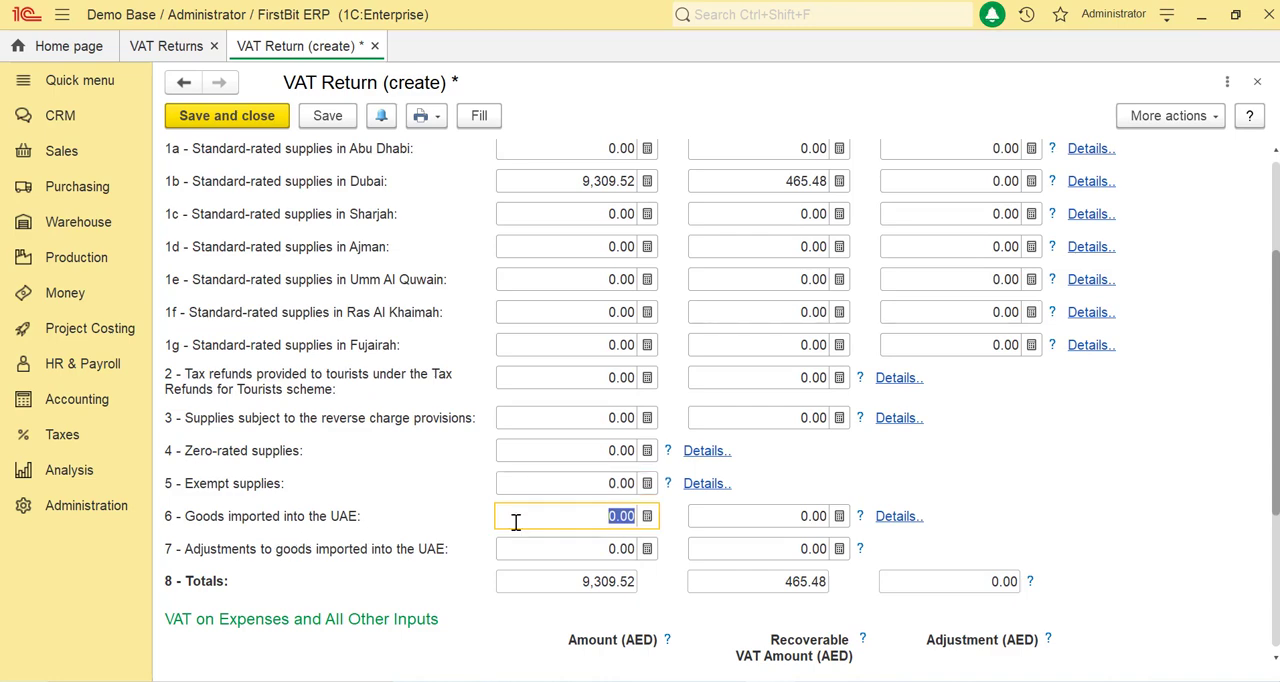
left_click(789, 518)
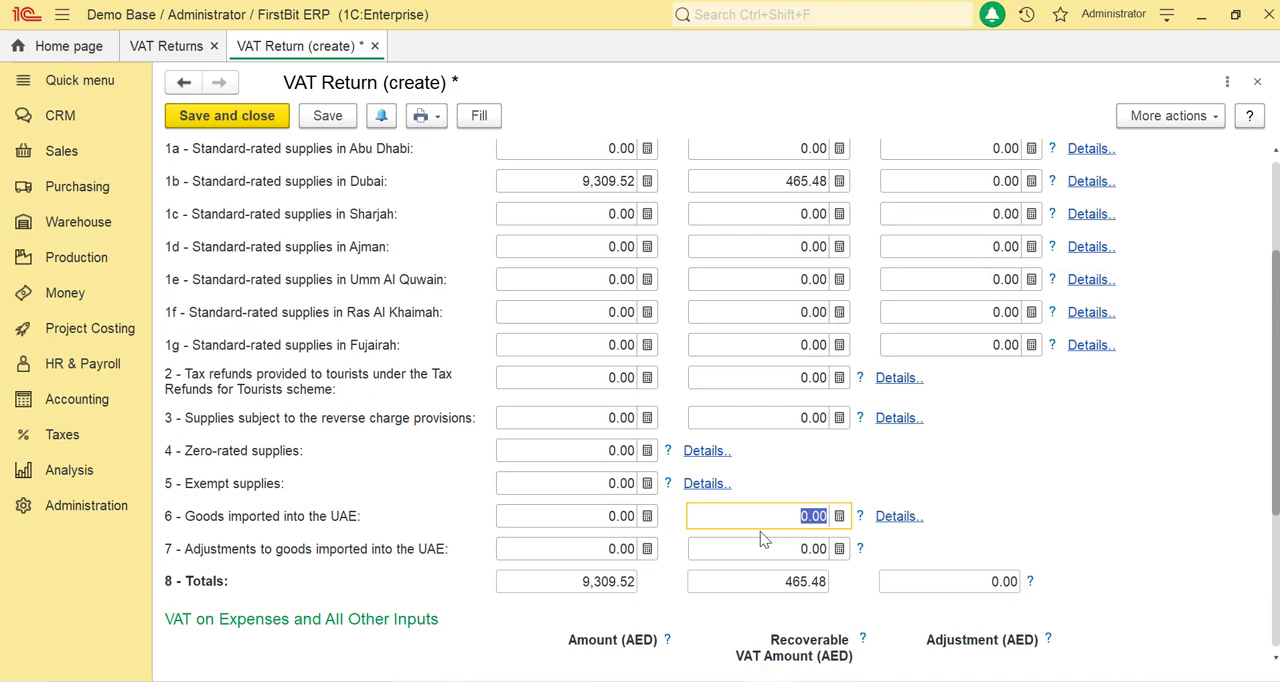
scroll(374, 550, "down", 2)
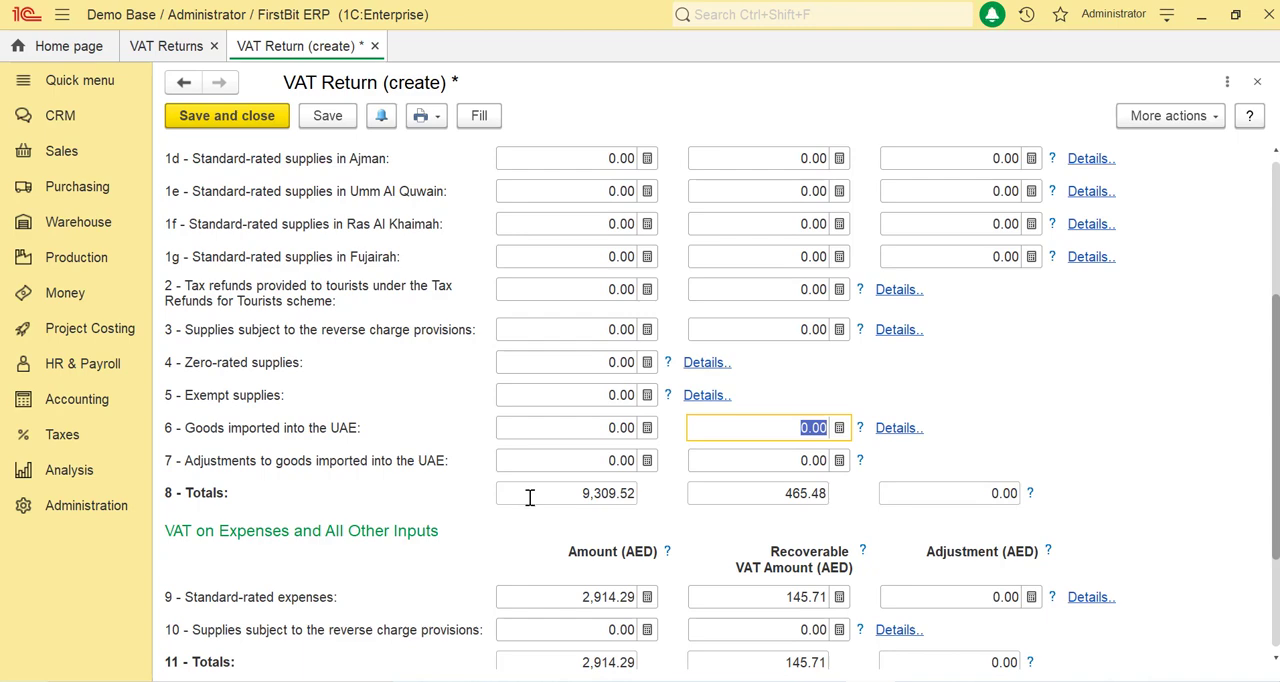
scroll(534, 495, "up", 3)
scroll(534, 495, "down", 3)
left_click(561, 498)
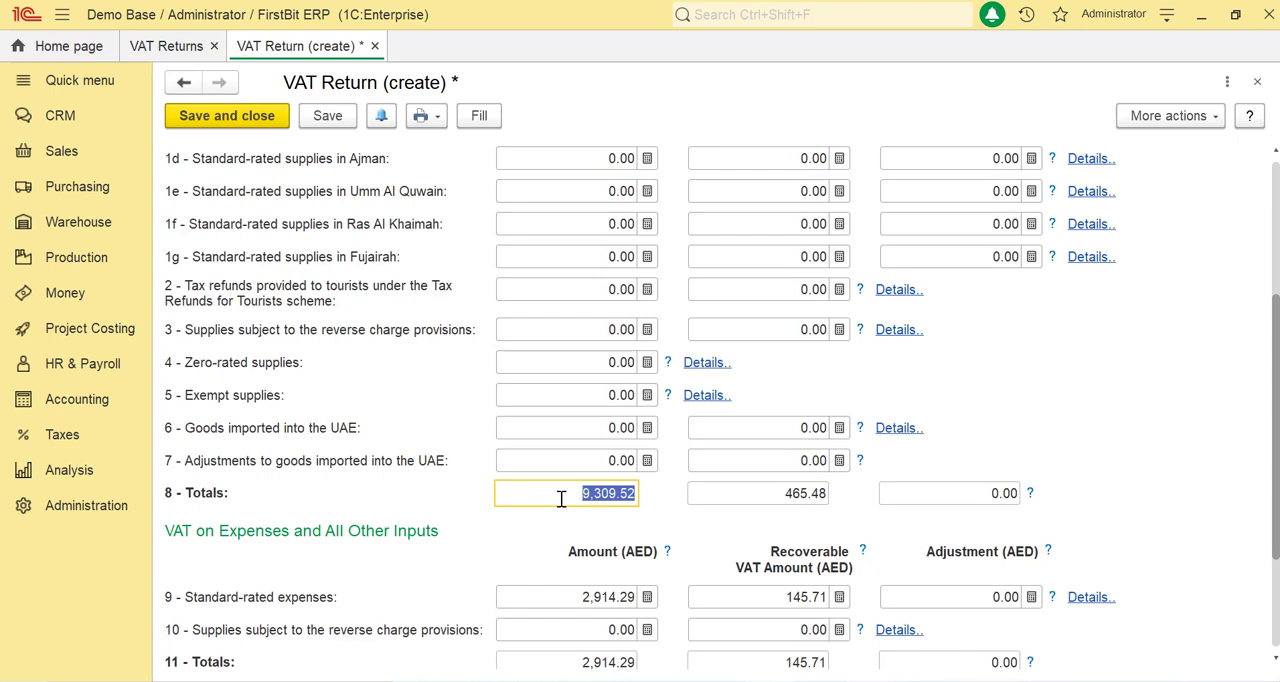
left_click(724, 494)
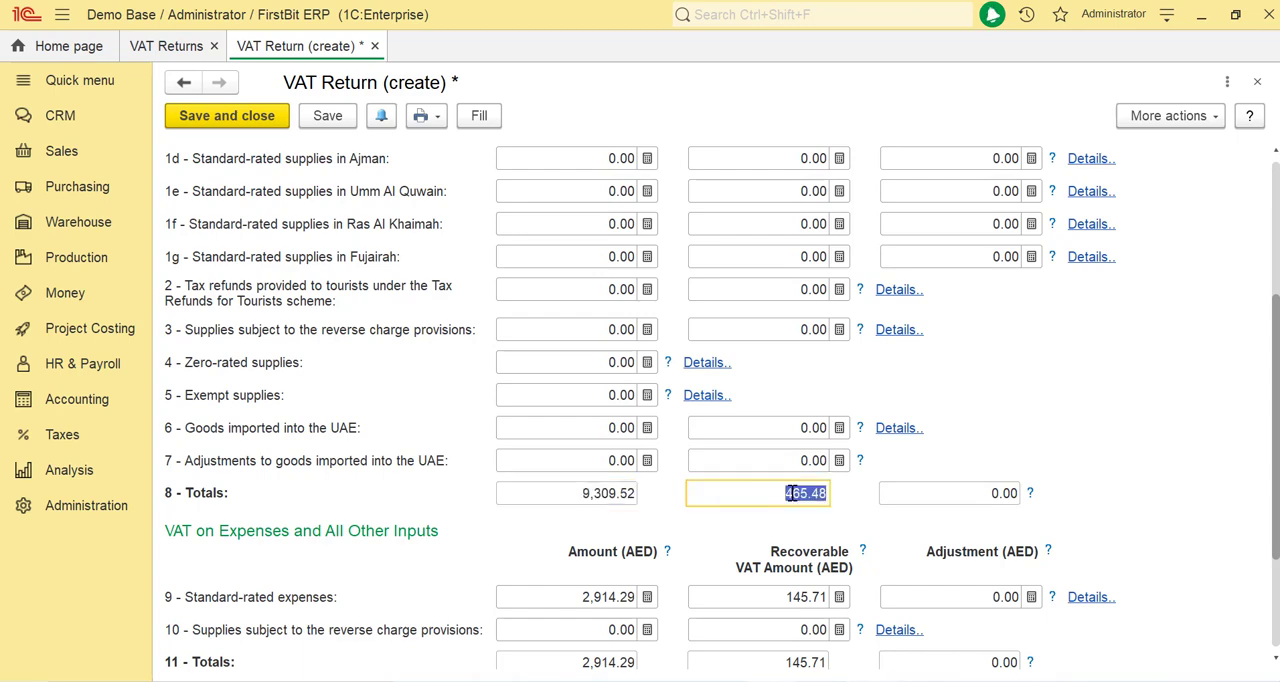
left_click(897, 492)
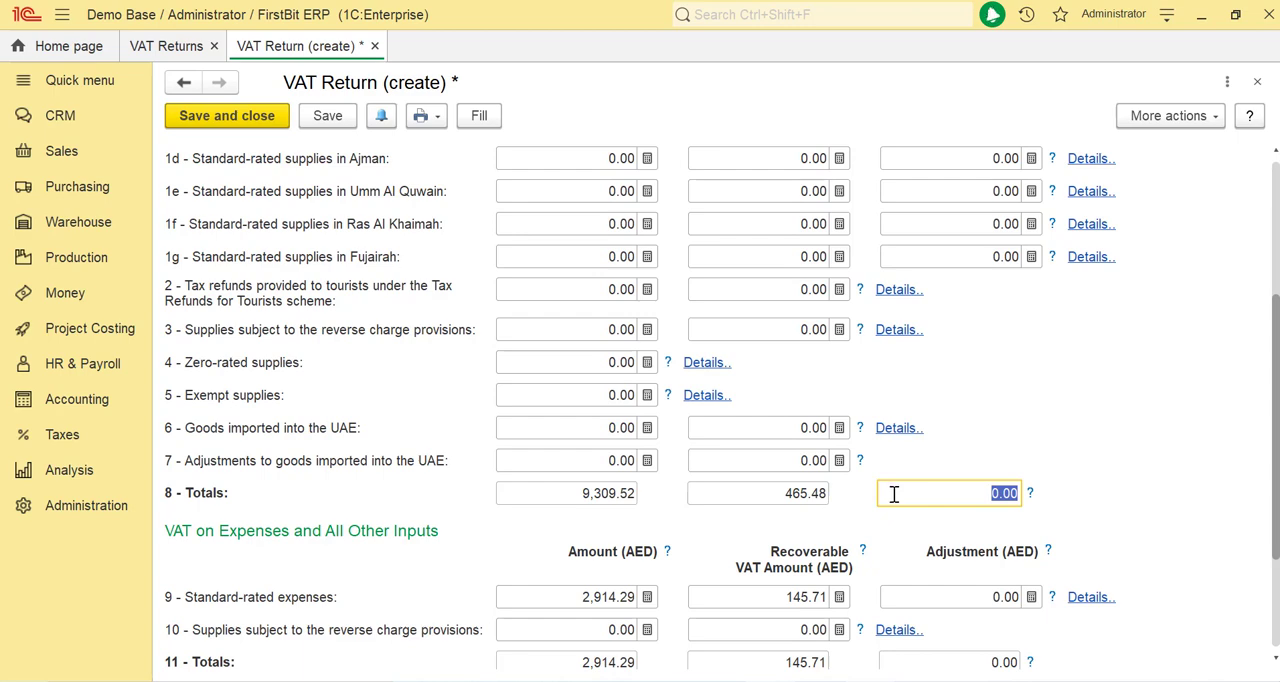
Step: Examine the VAT on expenses totals and the due, recoverable and payable tax under Net VAT due
scroll(897, 492, "down", 3)
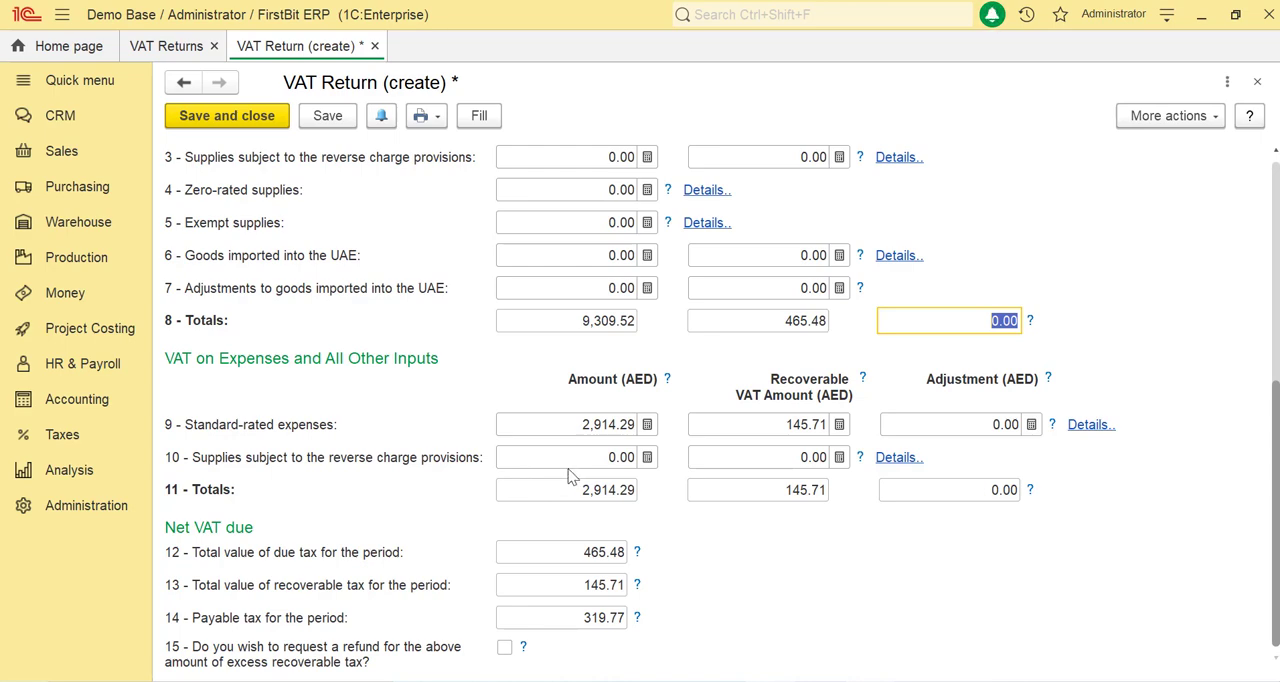
scroll(241, 434, "up", 3)
scroll(273, 468, "down", 3)
left_click(556, 490)
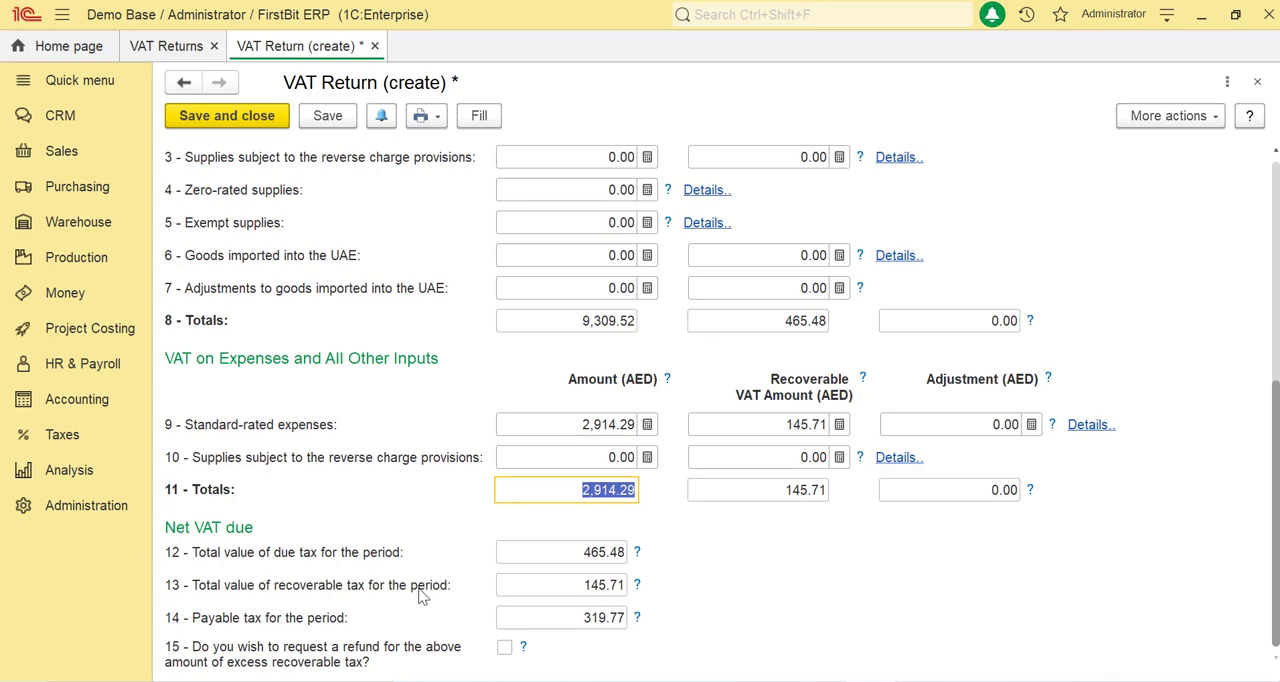
left_click(573, 558)
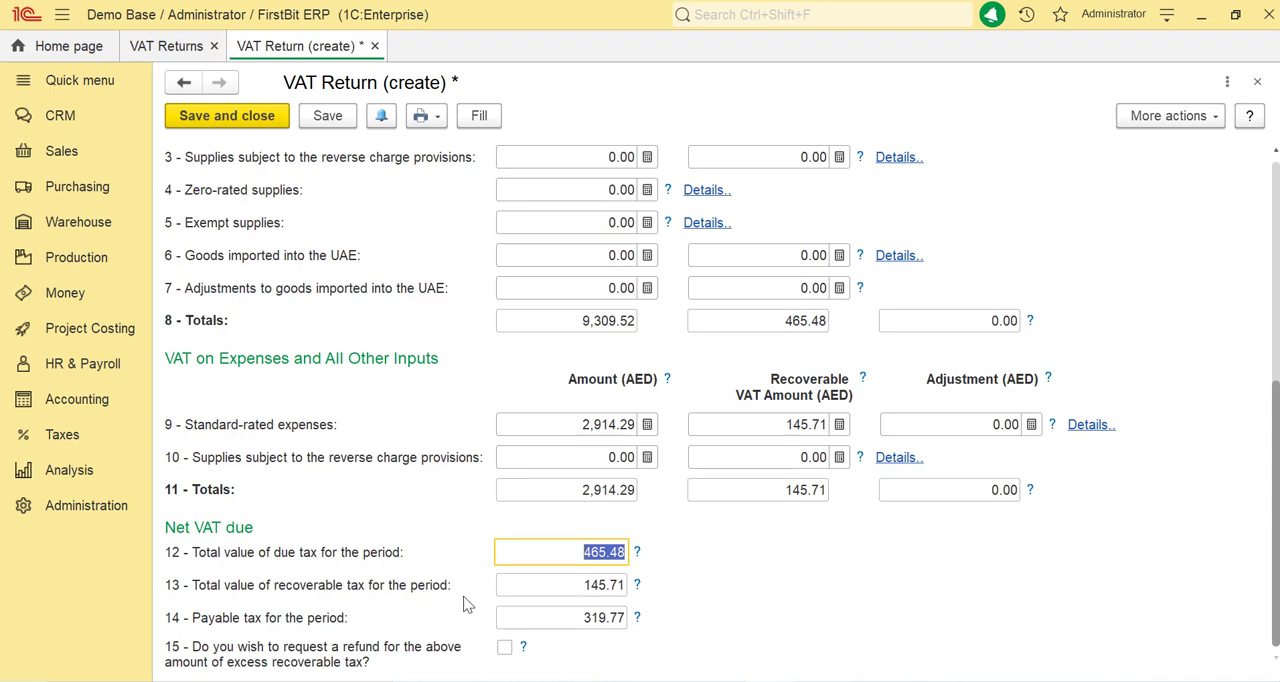
left_click(534, 587)
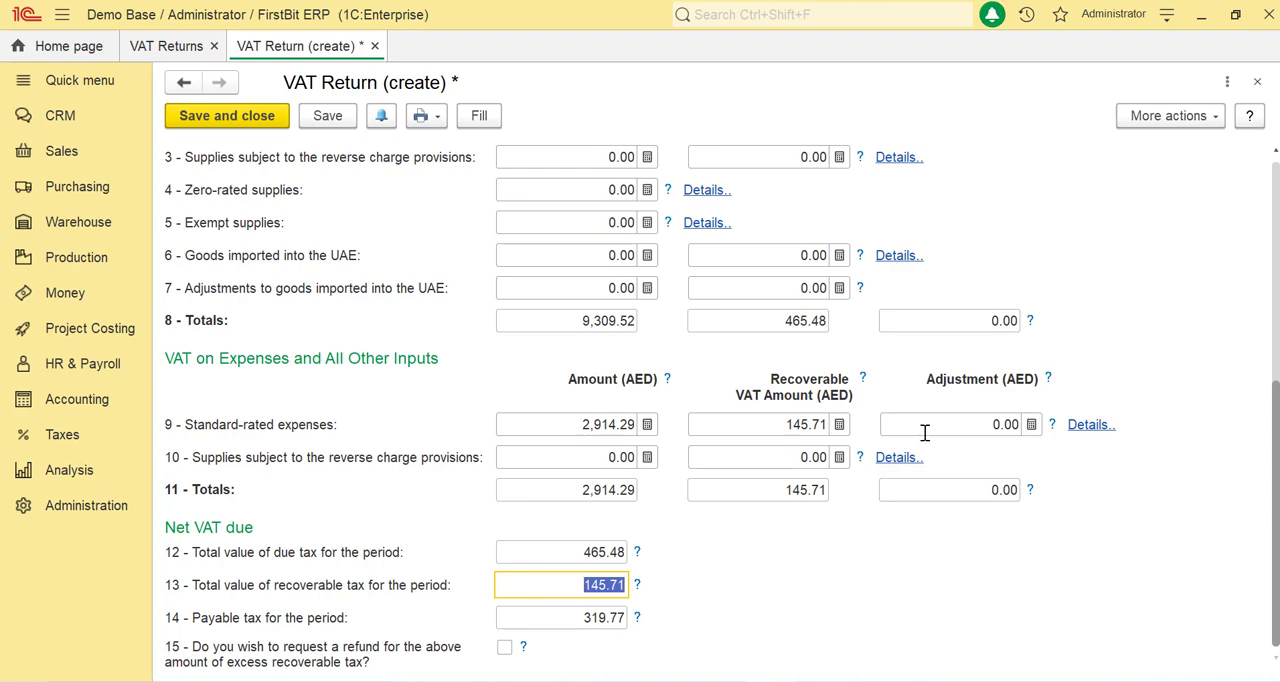
left_click(270, 620)
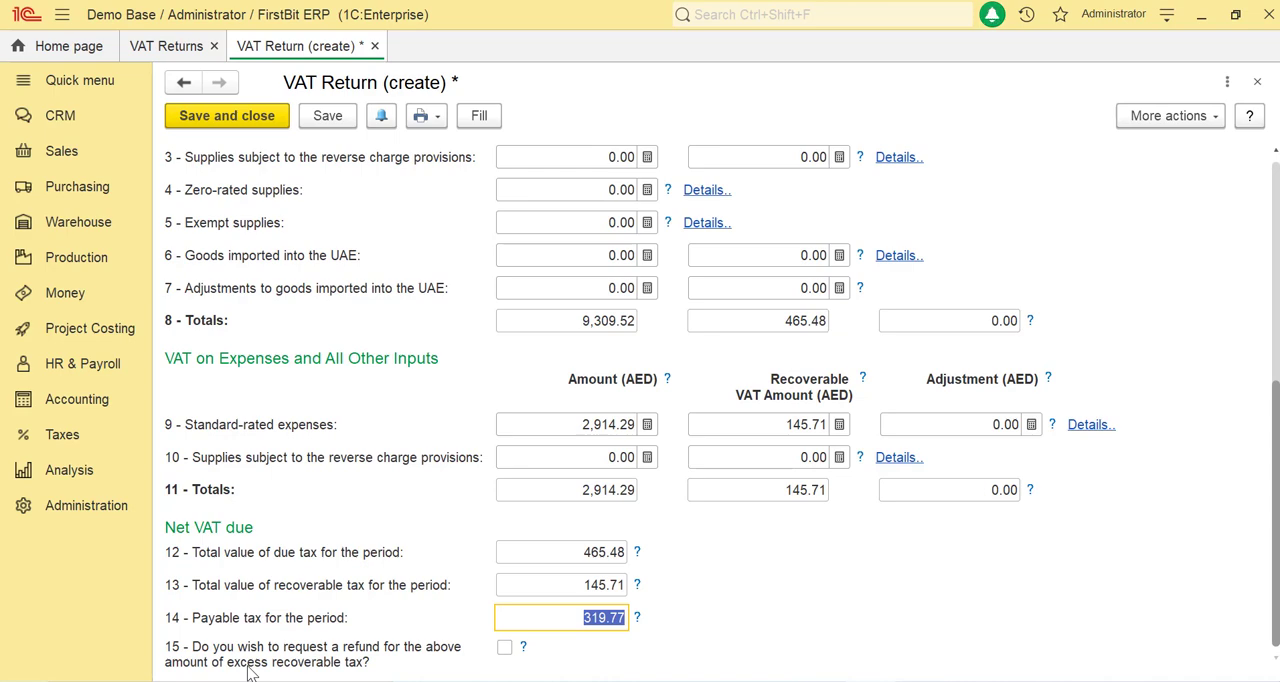
Step: Open the Output VAT details for line 1b, standard-rated supplies in Dubai, and check the report's tax group and entities
scroll(958, 609, "up", 2)
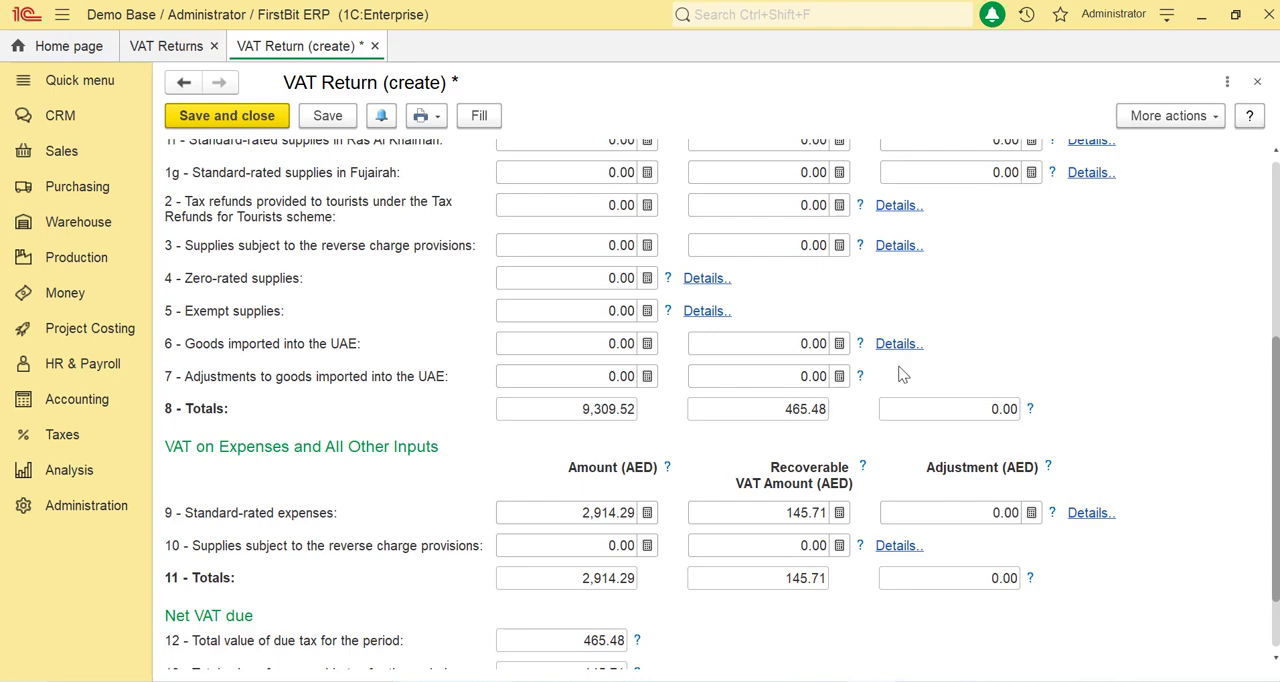
scroll(896, 385, "up", 5)
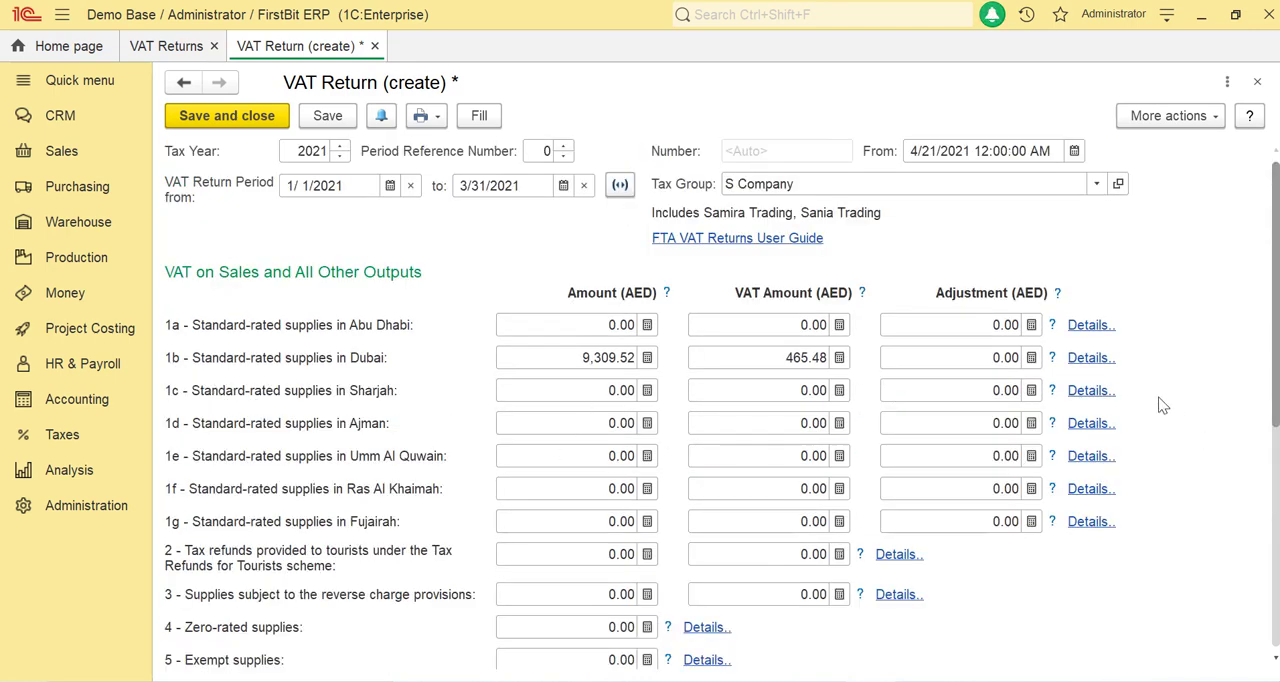
left_click(1090, 358)
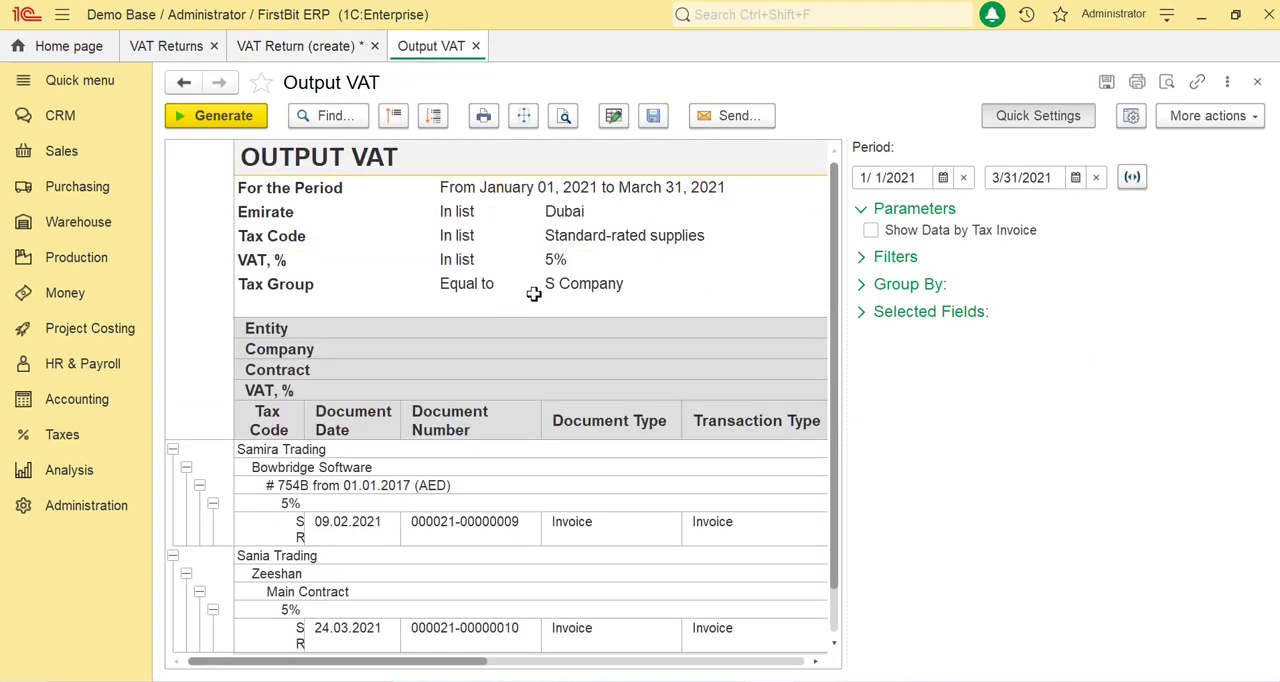
left_click(578, 284)
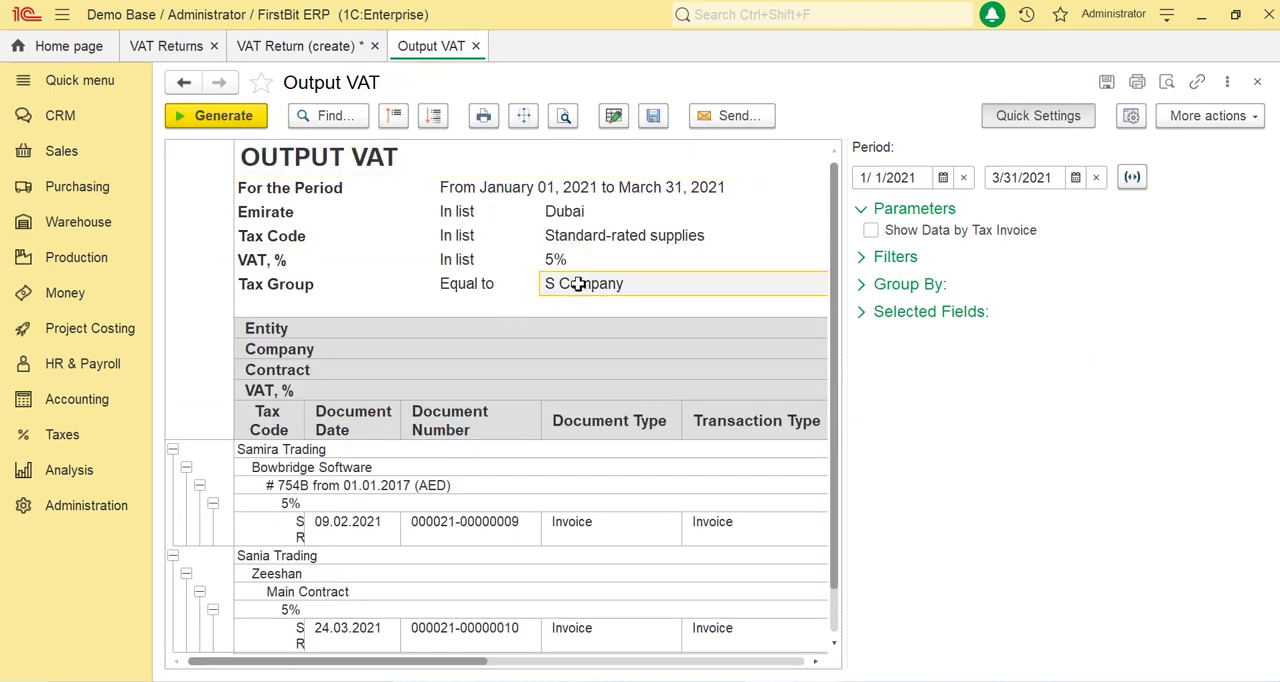
left_click(421, 445)
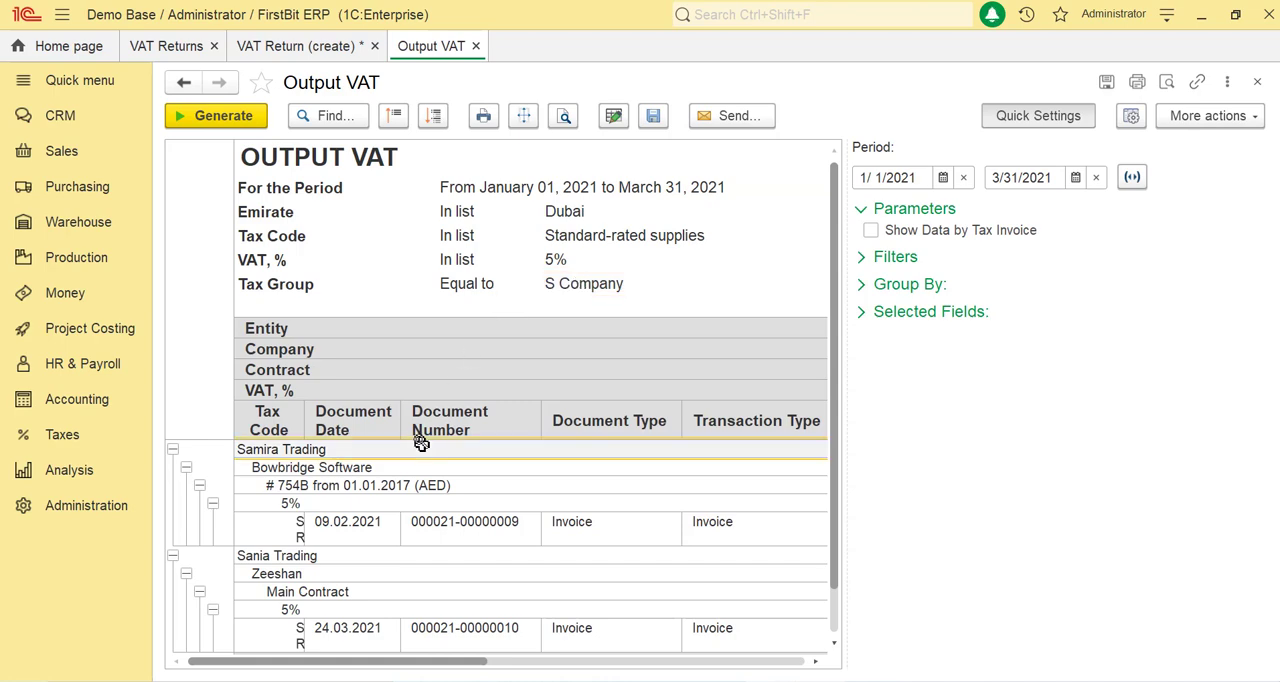
Step: Filter the Output VAT report by the entity Samira Trading
left_click(885, 258)
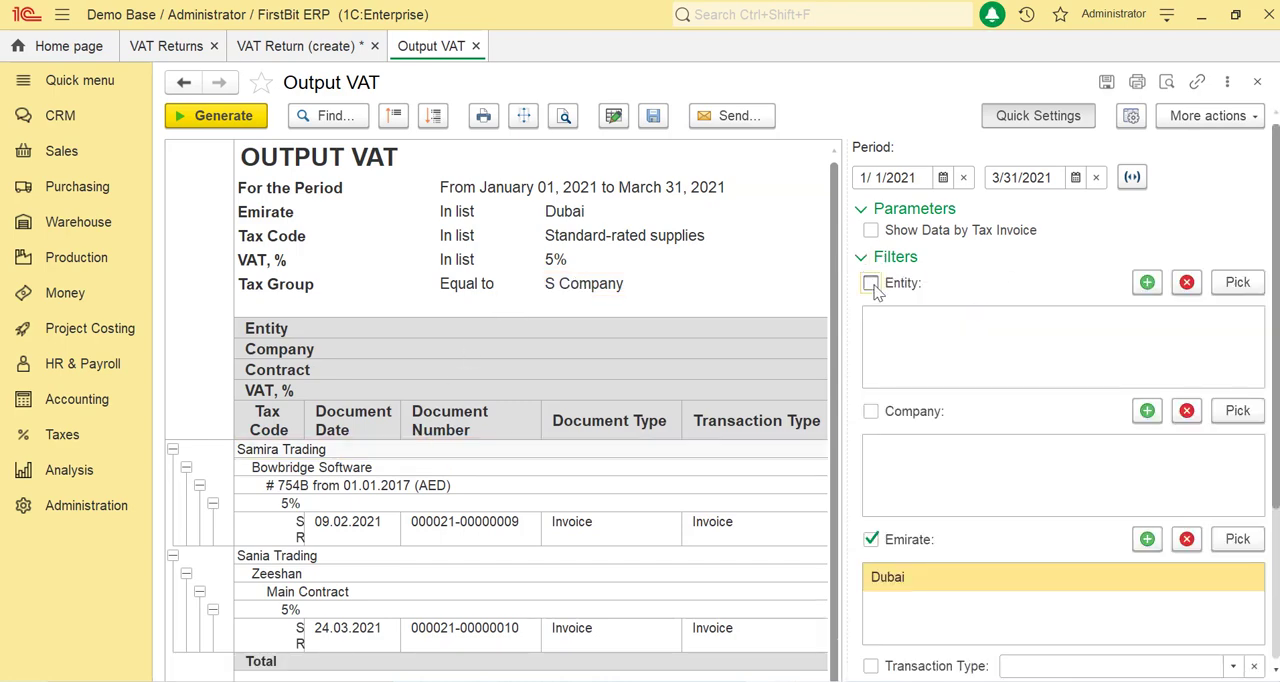
left_click(871, 283)
left_click(1147, 283)
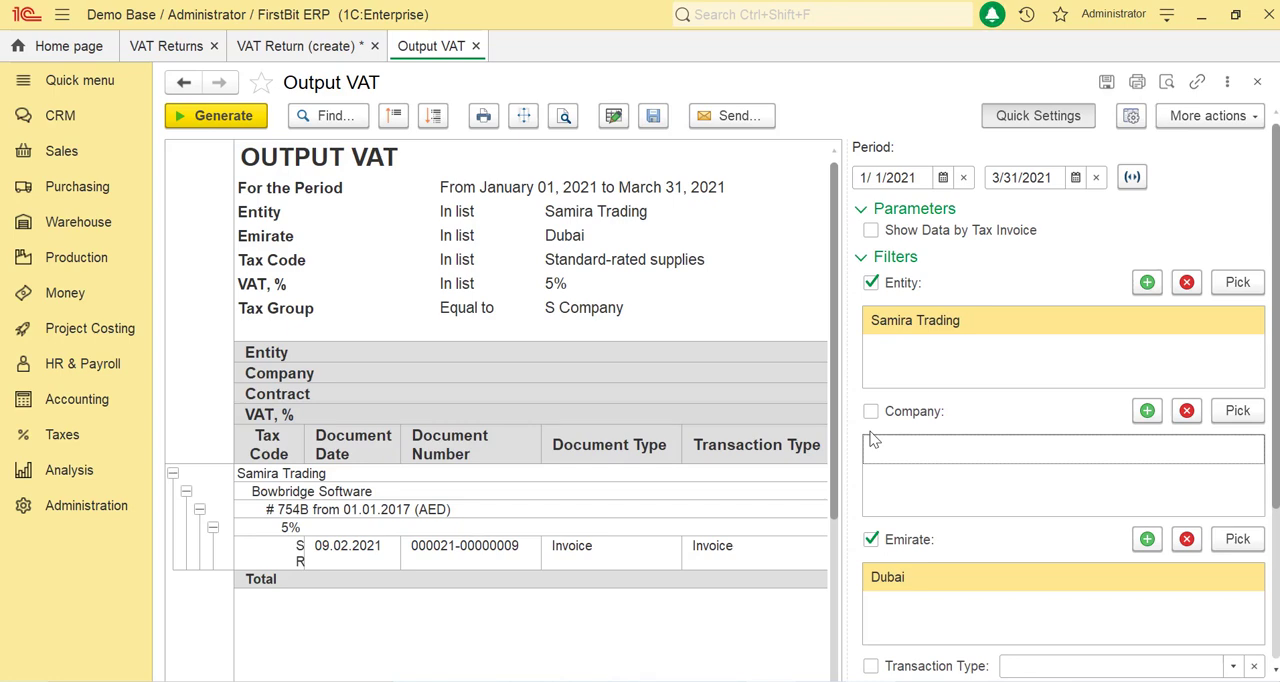
Step: Return to the VAT return, check the payable tax for the period, and save the document
left_click(300, 46)
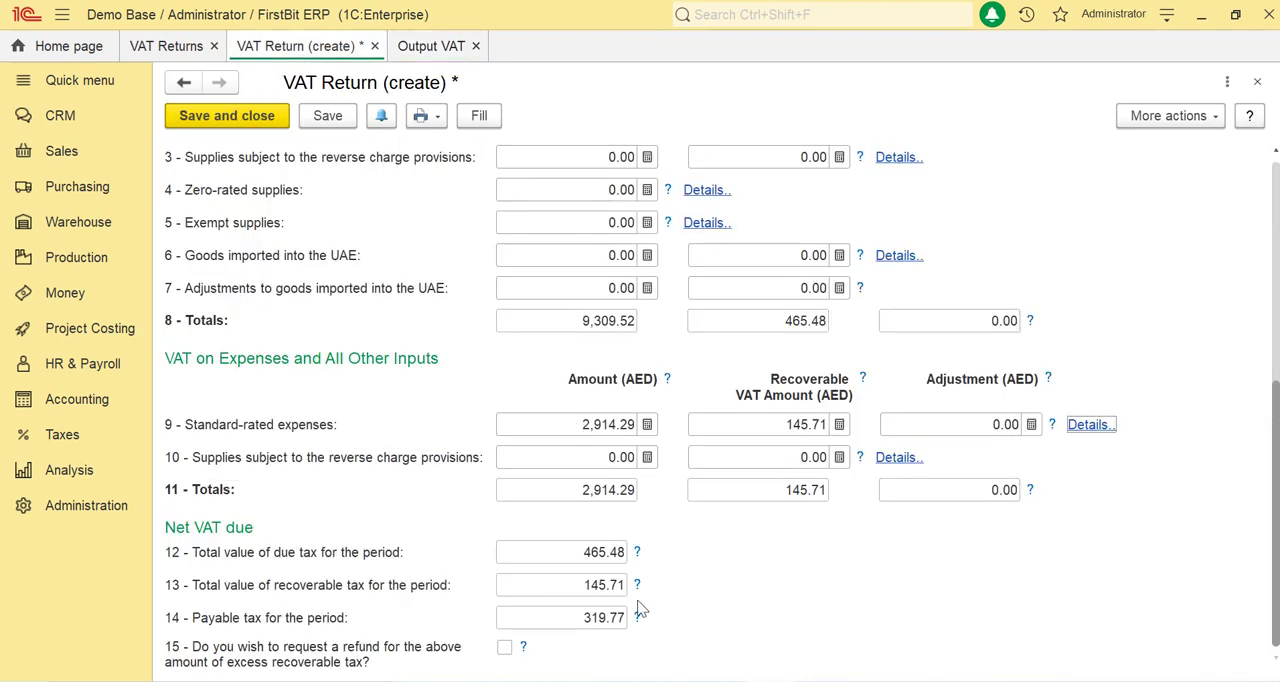
left_click(613, 619)
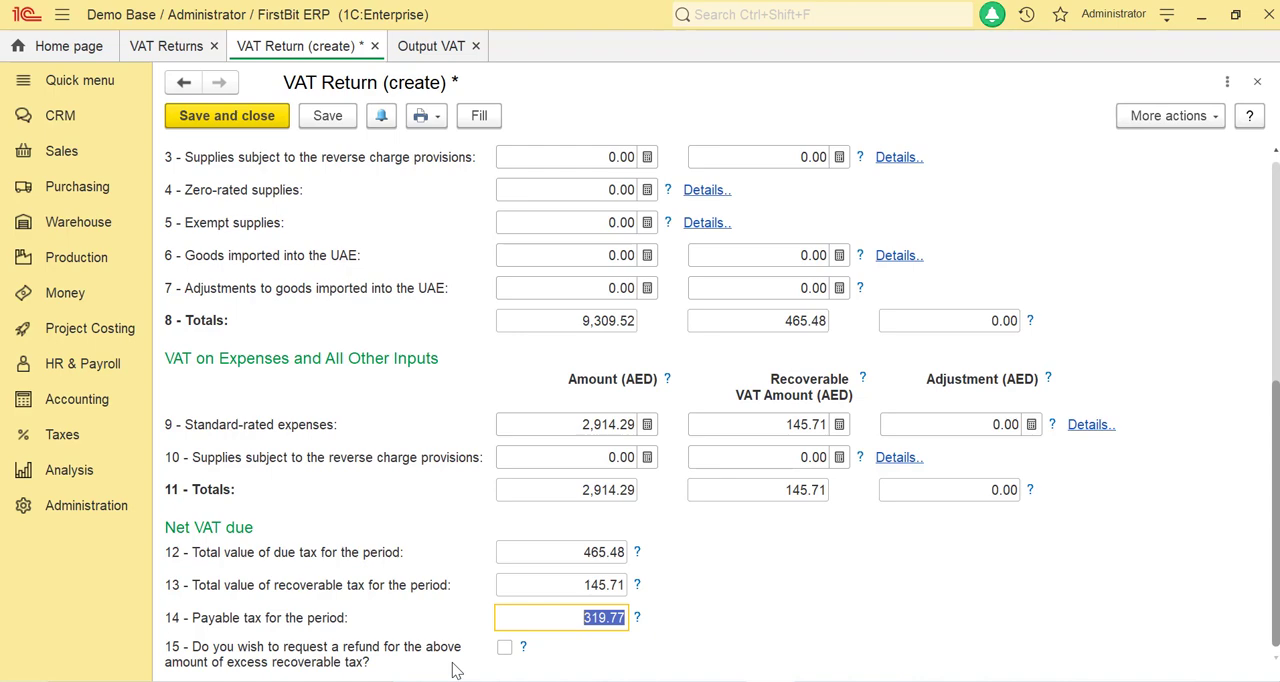
scroll(523, 619, "up", 5)
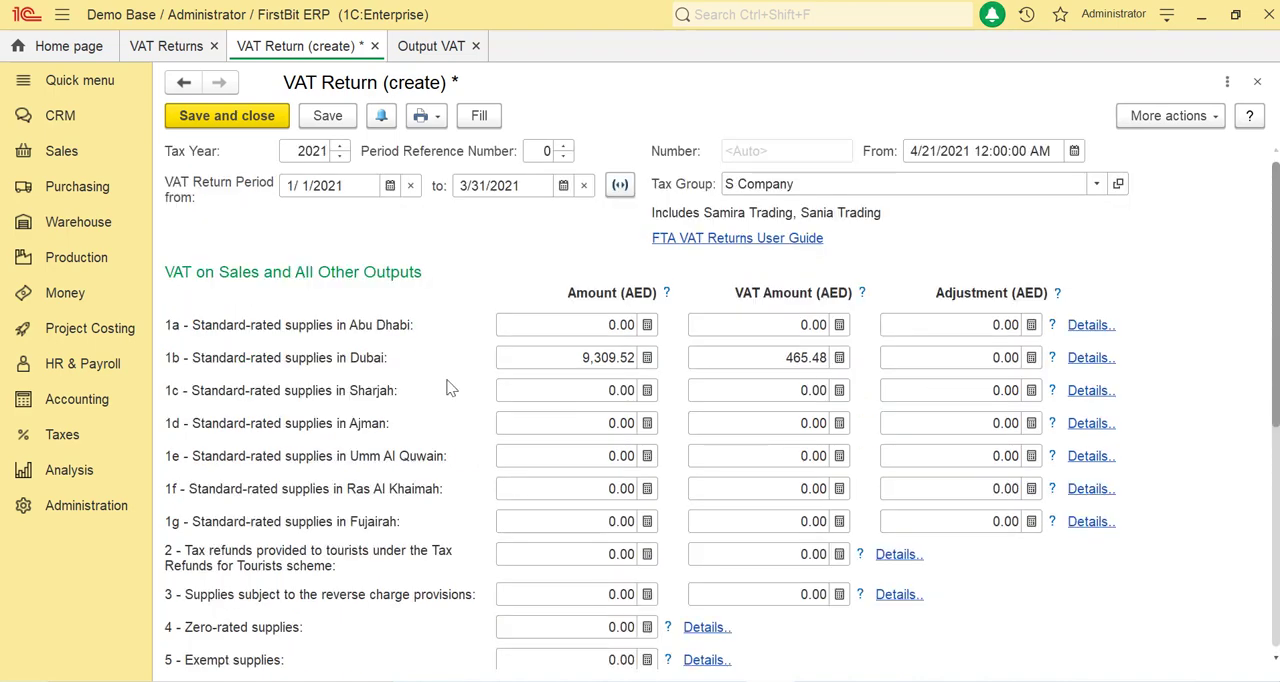
left_click(328, 116)
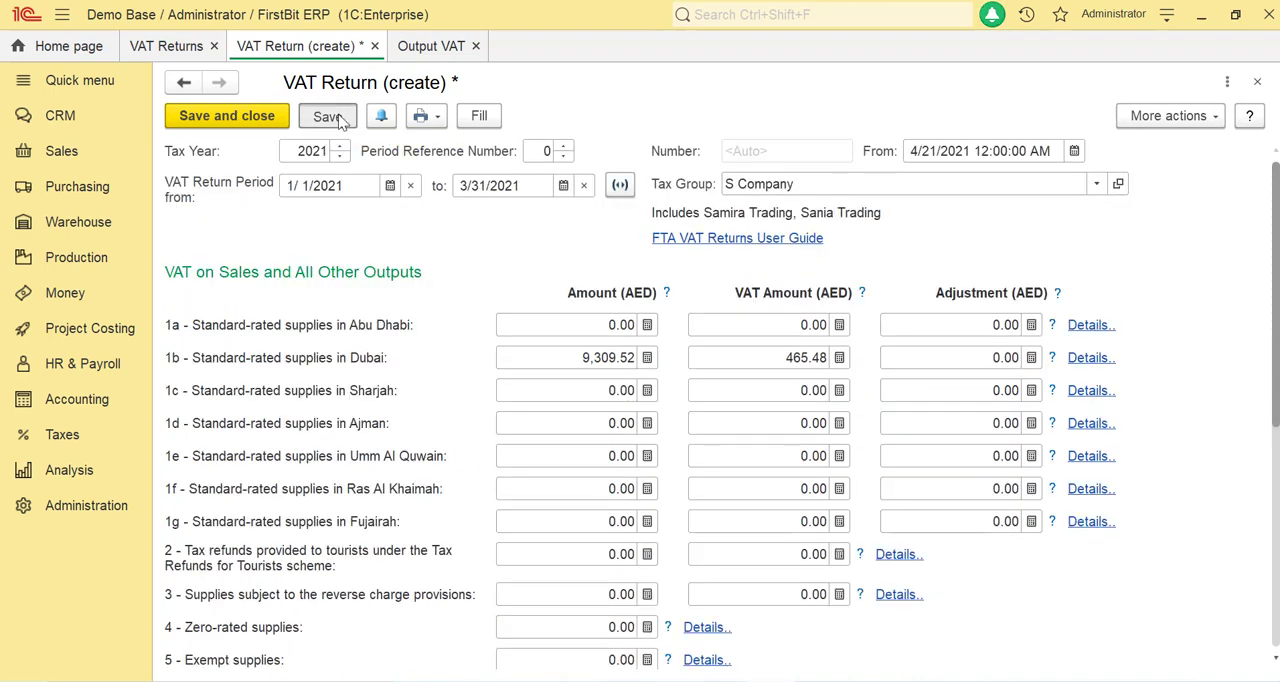
scroll(588, 488, "down", 5)
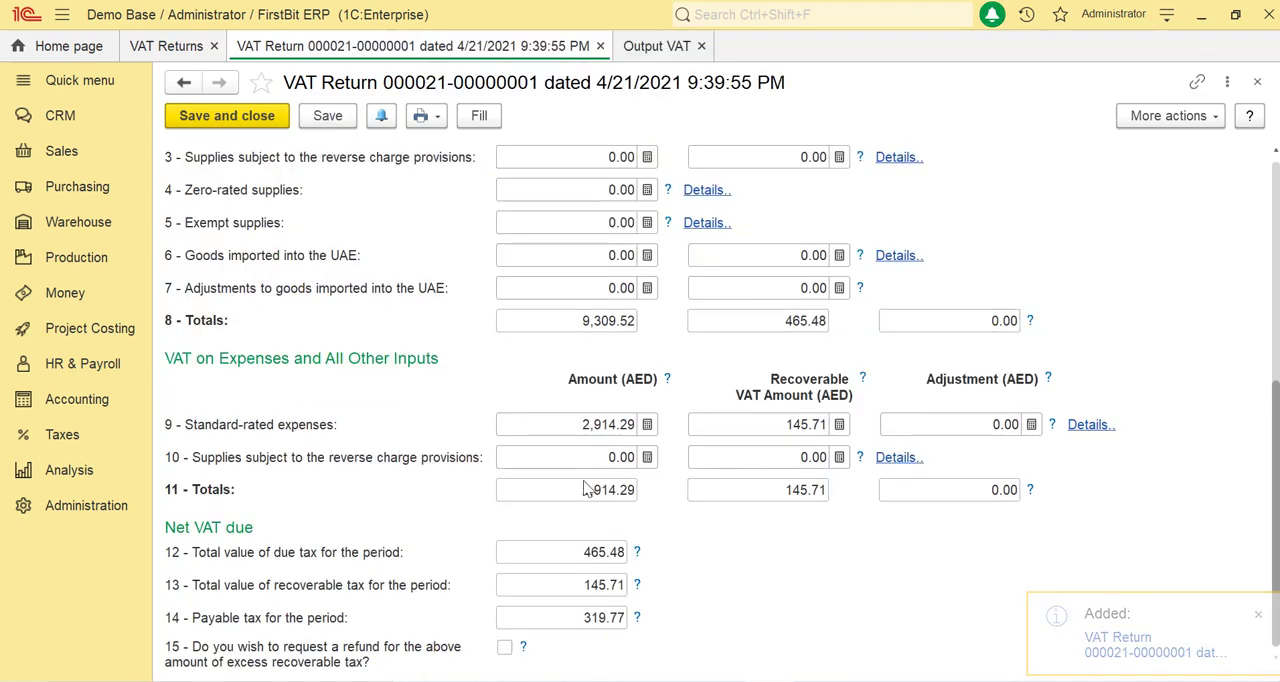